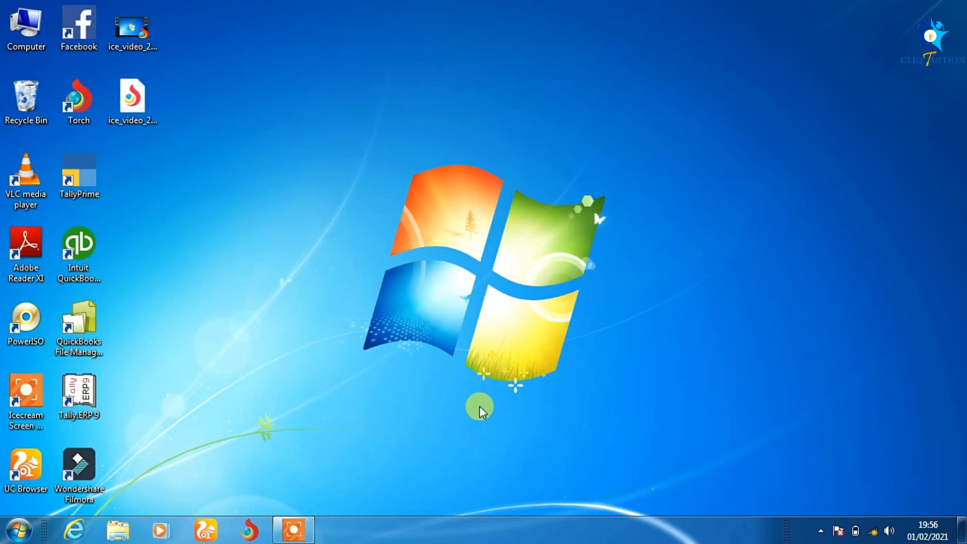
Launch Tally.ERP 9 full-screen and choose Work in Educational Mode on the Startup screen
{"action": "left_click", "coordinate": [88, 389]}
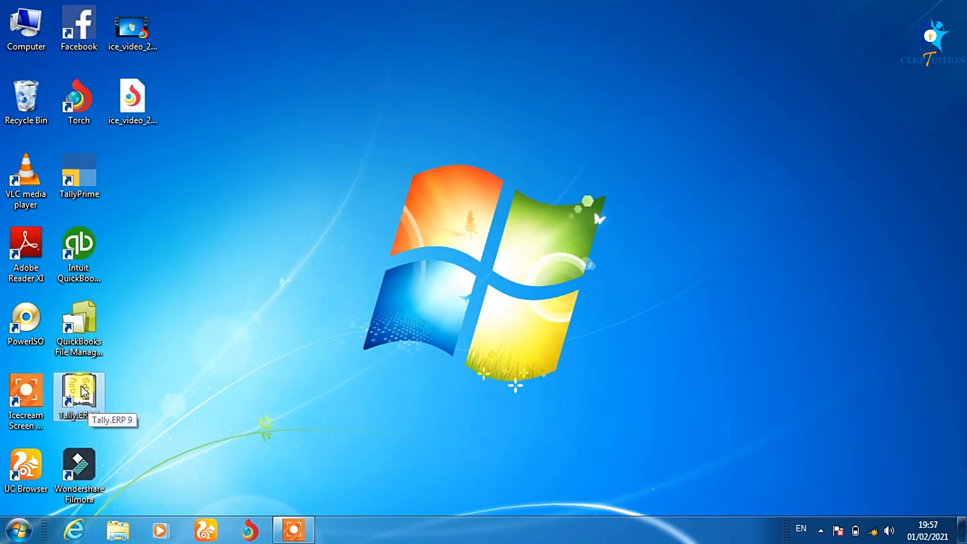
{"action": "double_click", "coordinate": [84, 392]}
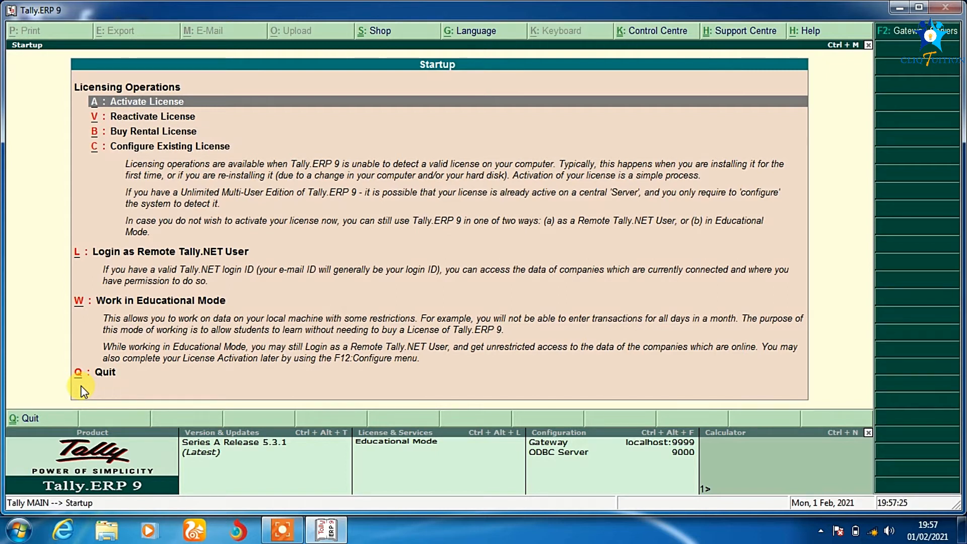
{"action": "left_click", "coordinate": [919, 7]}
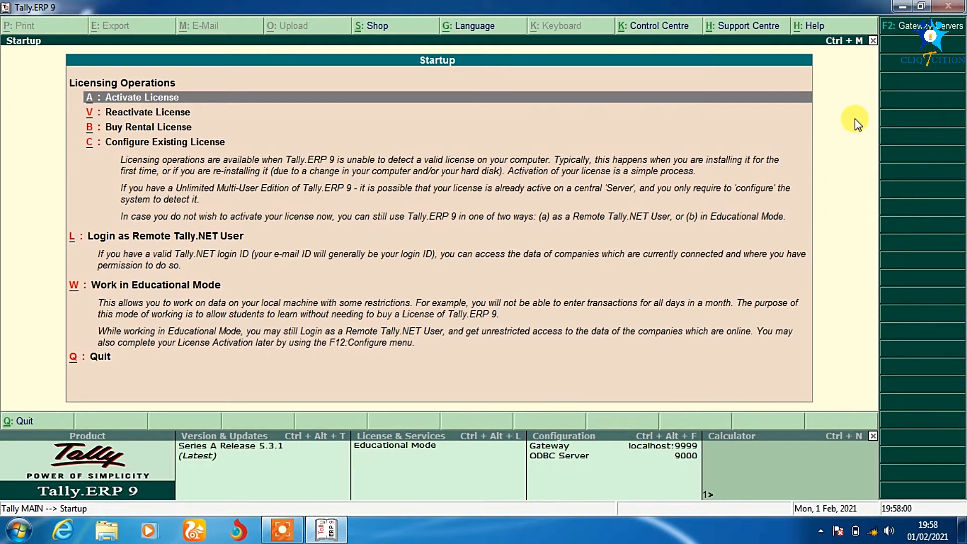
{"action": "left_click", "coordinate": [204, 290]}
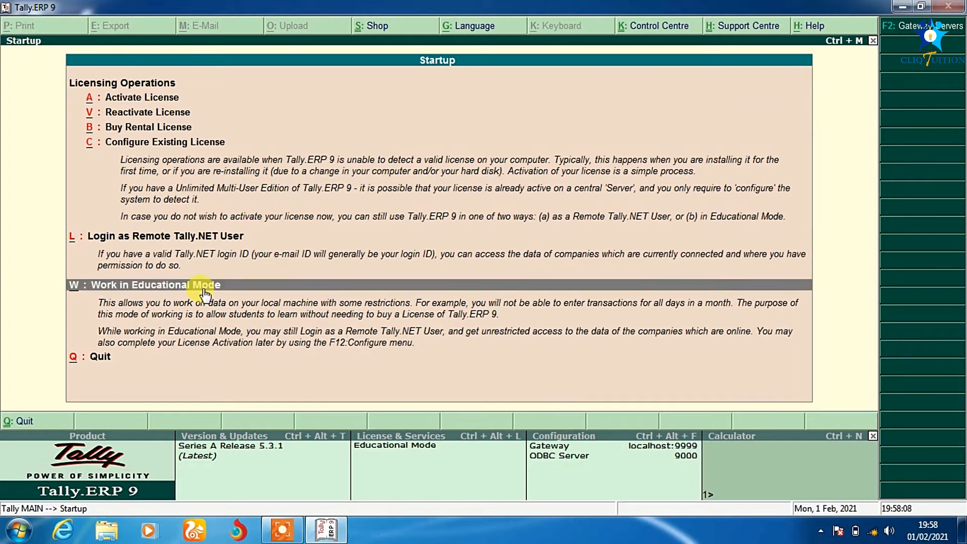
Start Tally in Silver Edition Mode (Single User) educational mode
{"action": "left_click", "coordinate": [191, 286]}
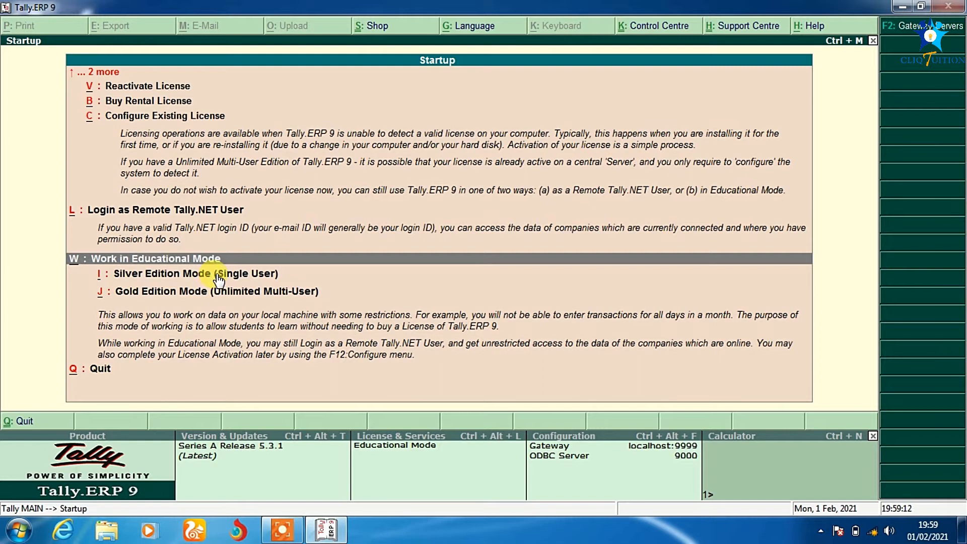
{"action": "left_click", "coordinate": [218, 275]}
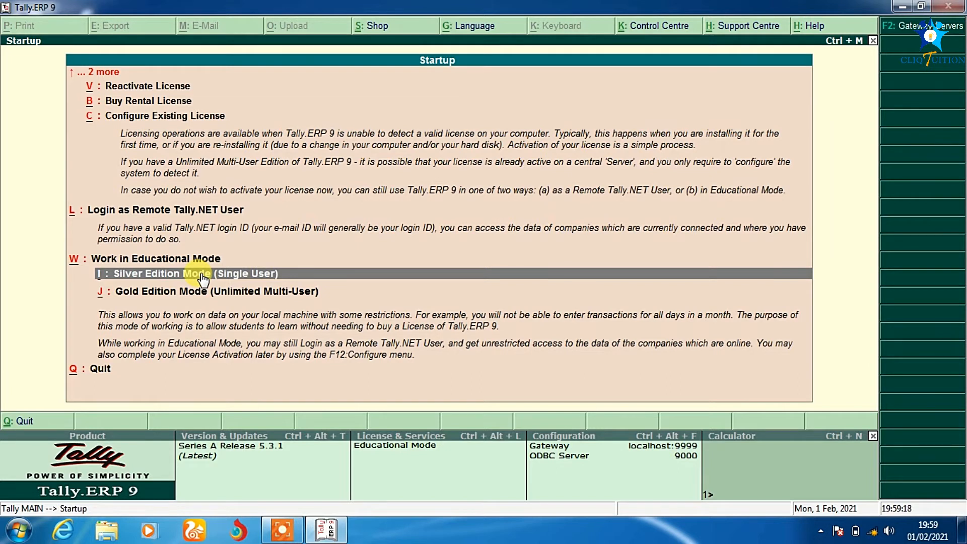
{"action": "left_click", "coordinate": [202, 275]}
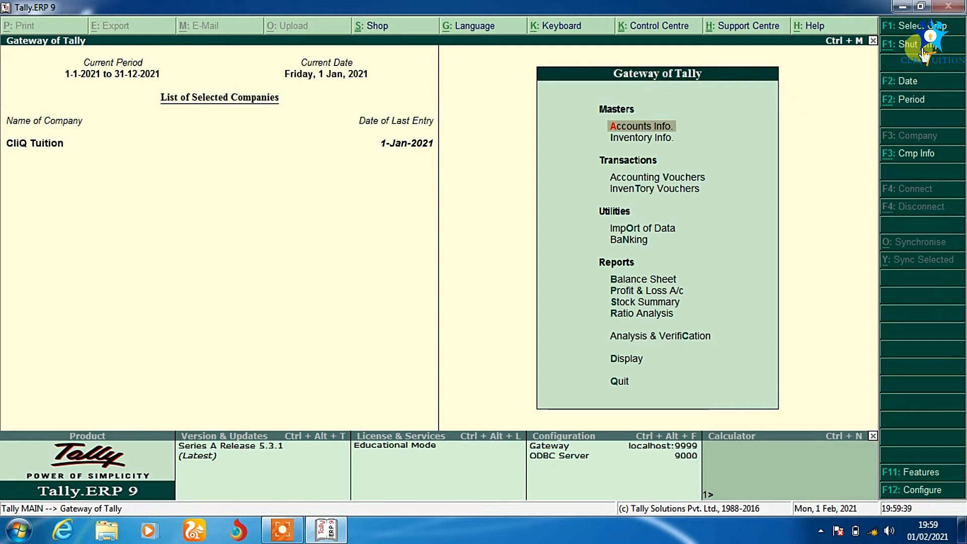
Shut the open company CliQ Tuition with F1: Shut Cmp
{"action": "left_click", "coordinate": [944, 48]}
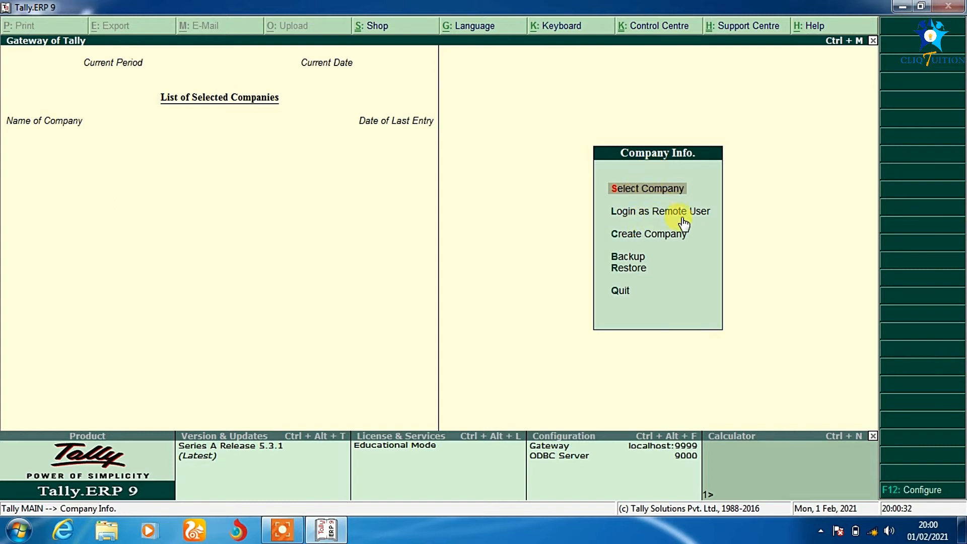
Open the Create Company form from the Company Info. menu
{"action": "left_click", "coordinate": [631, 238]}
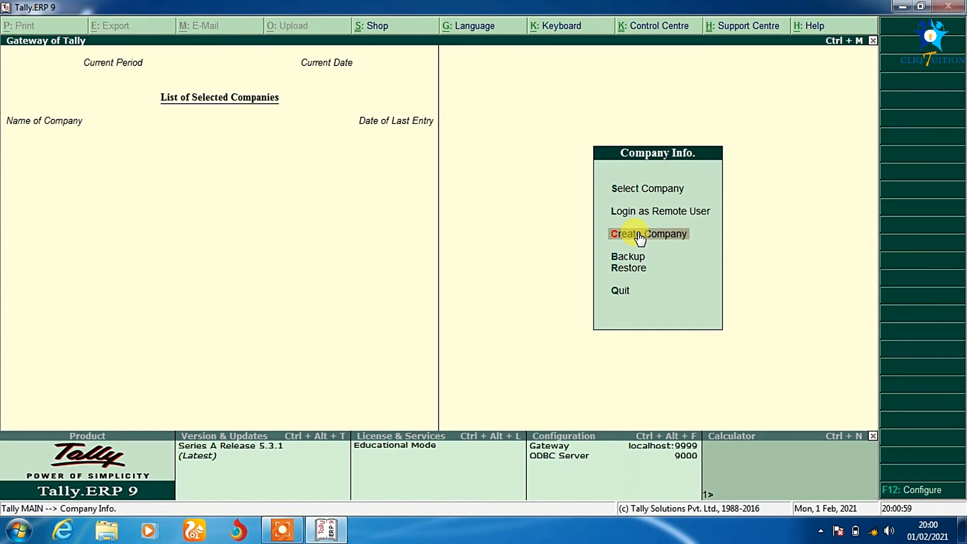
{"action": "left_click", "coordinate": [638, 234]}
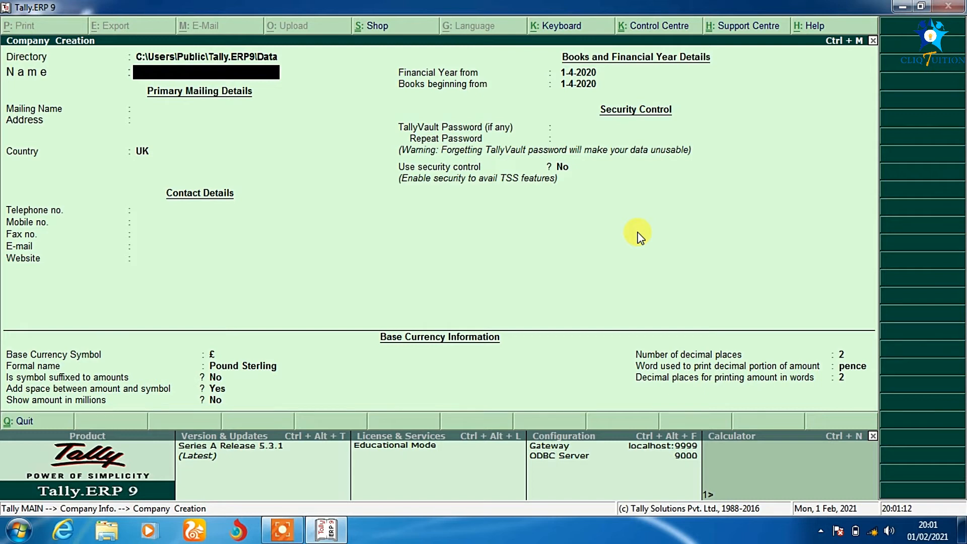
Name the company 'CliQ Consult' and enter the owner's name as the mailing name
{"action": "type", "text": "CliQ Consult"}
{"action": "key", "text": "Return"}
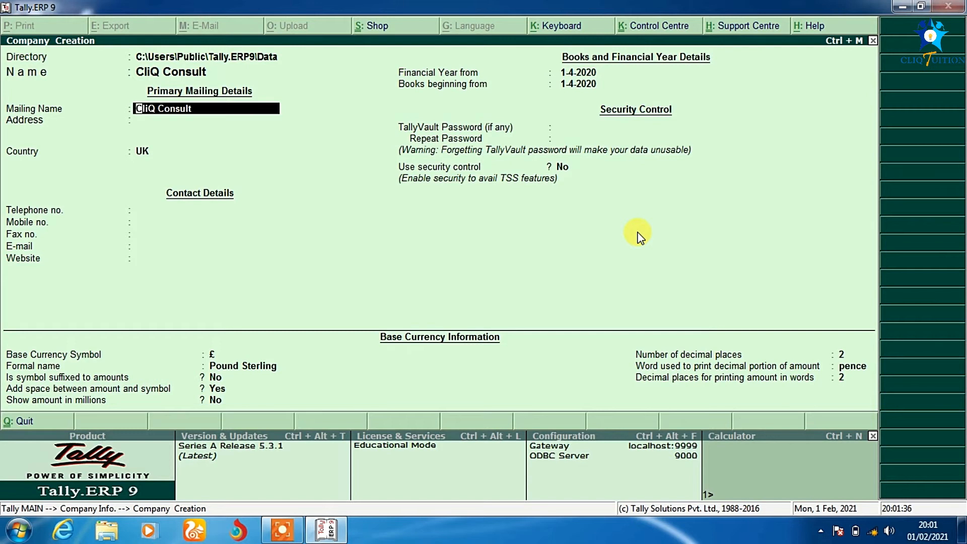
{"action": "key", "text": "Return"}
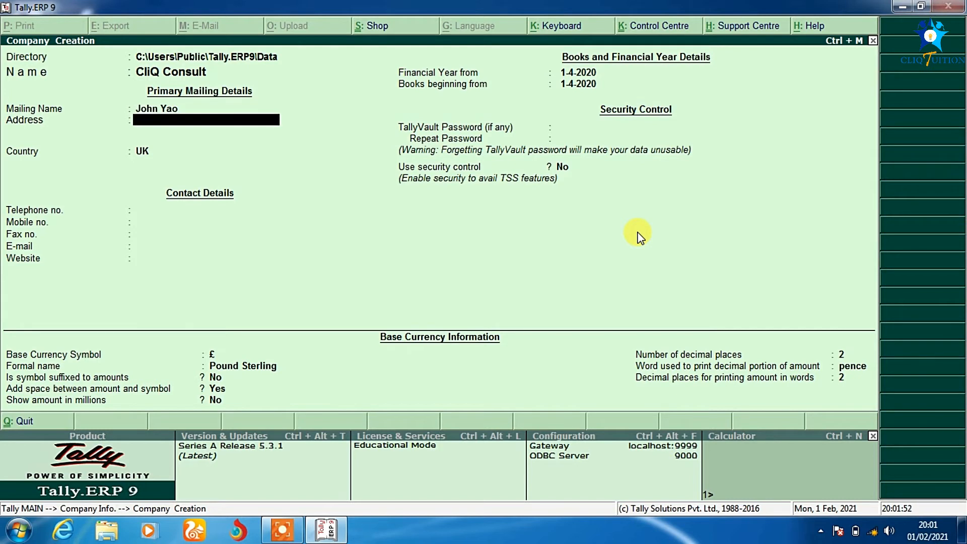
Enter the company's two-line postal address, correcting a typo in the town name
{"action": "key", "text": "Return"}
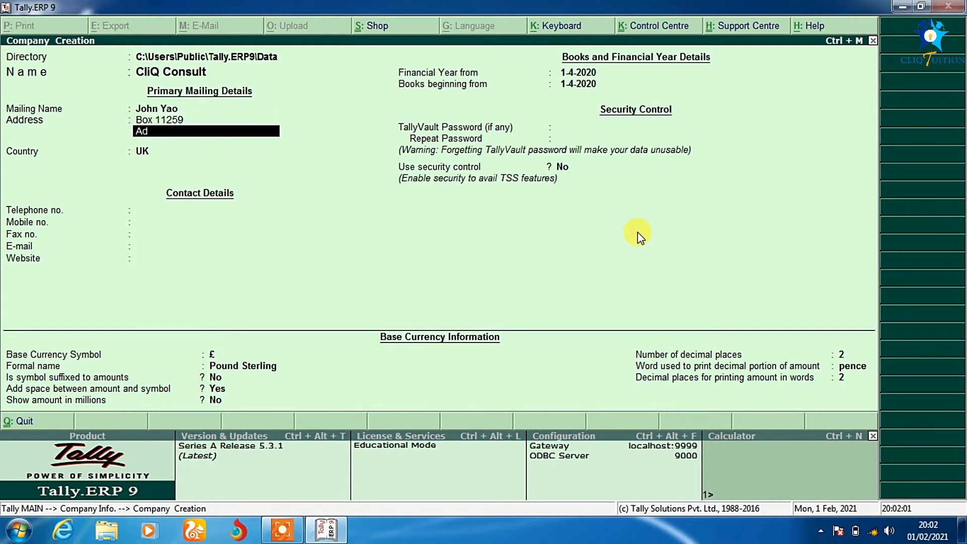
{"action": "key", "text": "Return"}
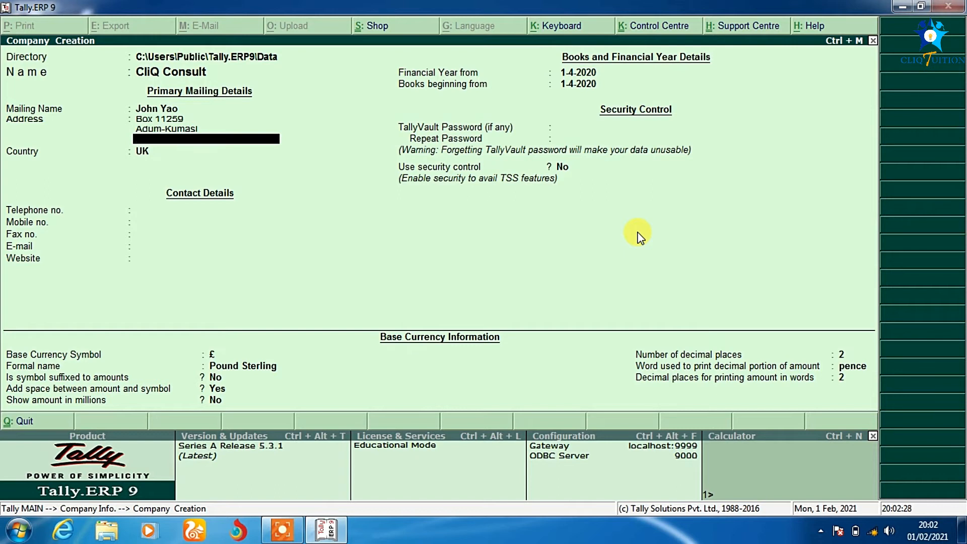
{"action": "key", "text": "Return"}
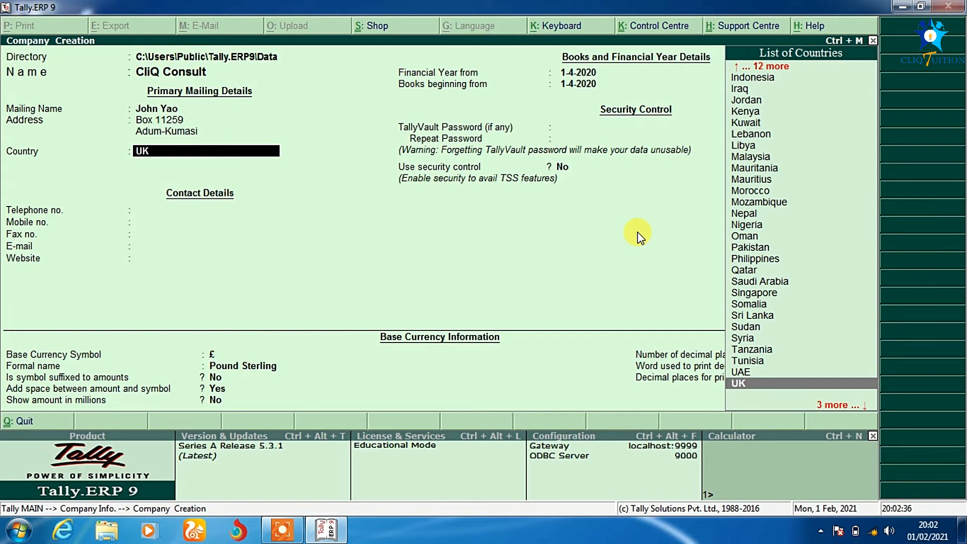
Set the country to Ghana (GH₵ currency) and enter the company's telephone number
{"action": "type", "text": "Gh"}
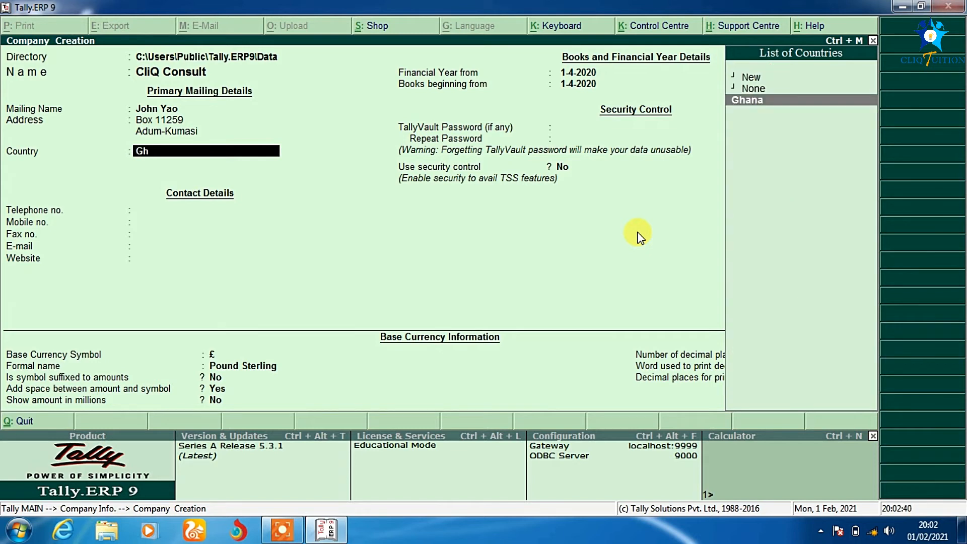
{"action": "key", "text": "Return"}
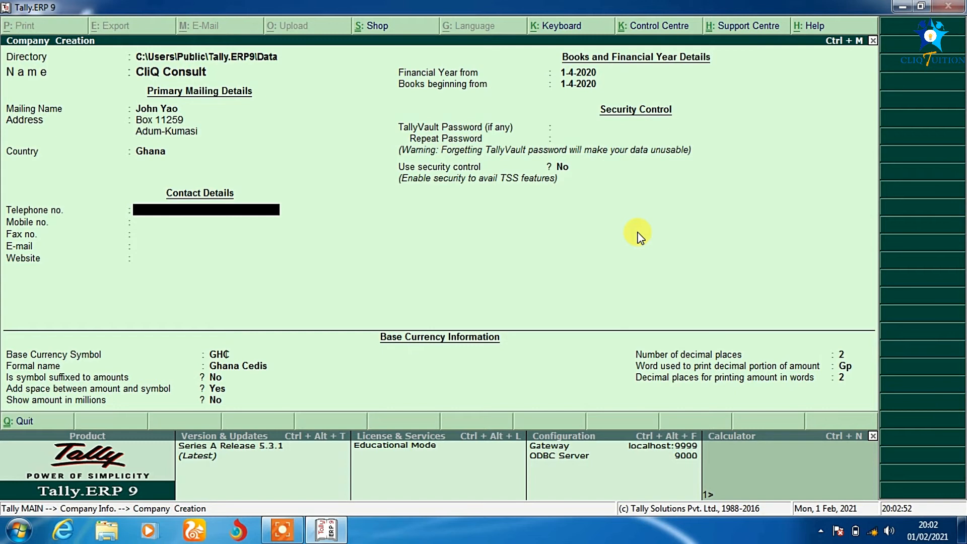
{"action": "key", "text": "Return"}
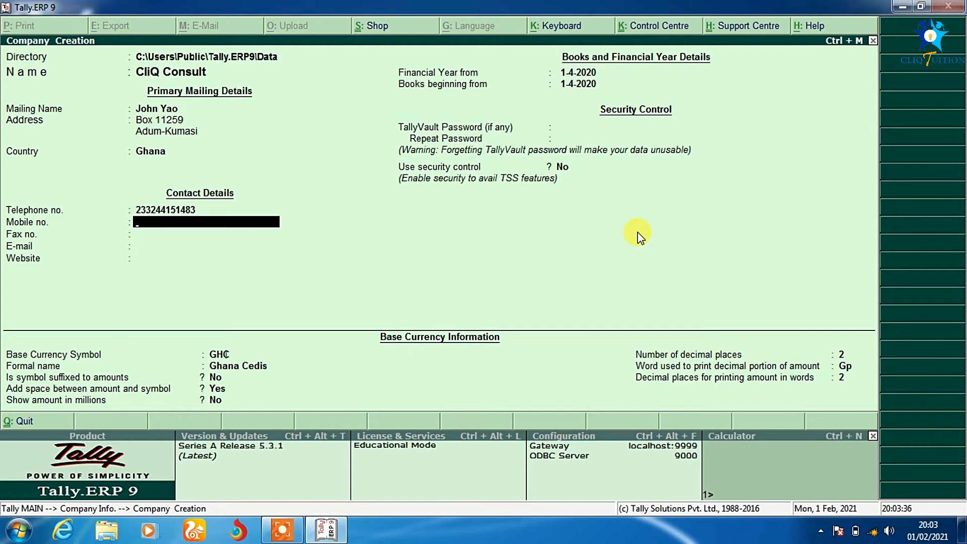
Leave Mobile no., Fax no., E-mail and Website blank
{"action": "key", "text": "Return"}
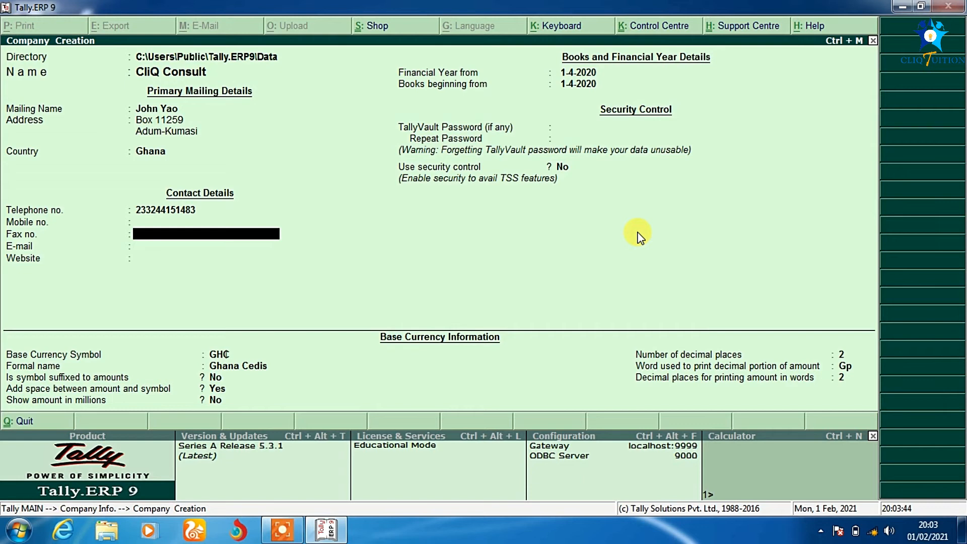
{"action": "key", "text": "Return"}
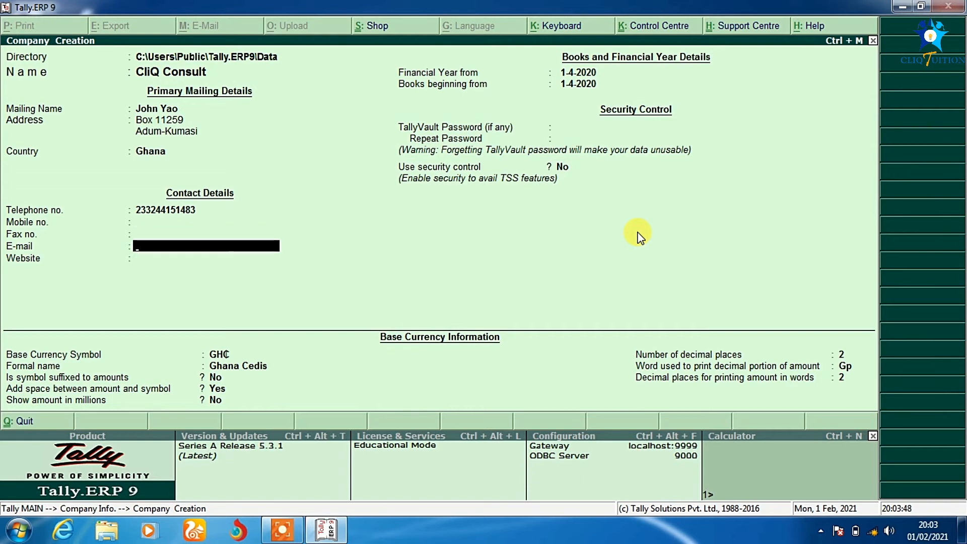
{"action": "key", "text": "Return"}
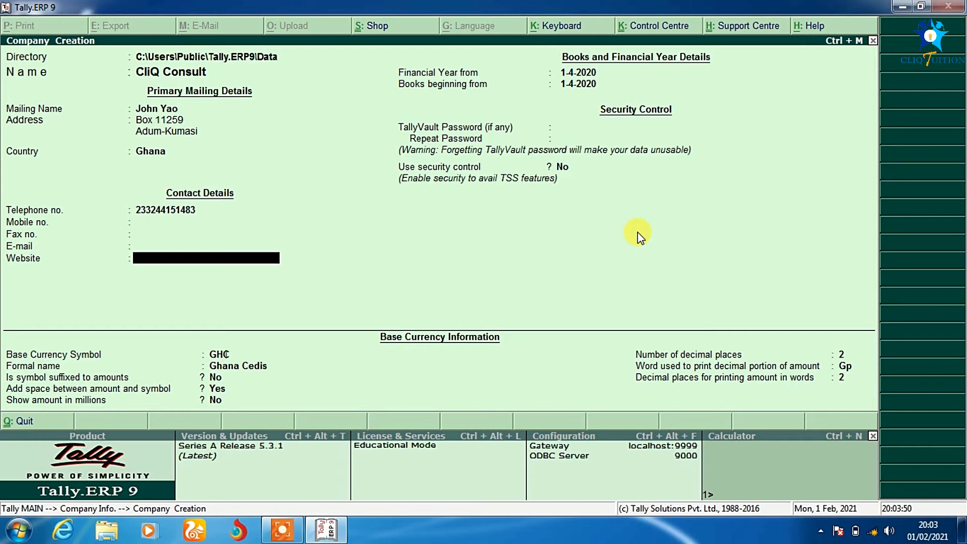
{"action": "key", "text": "Return"}
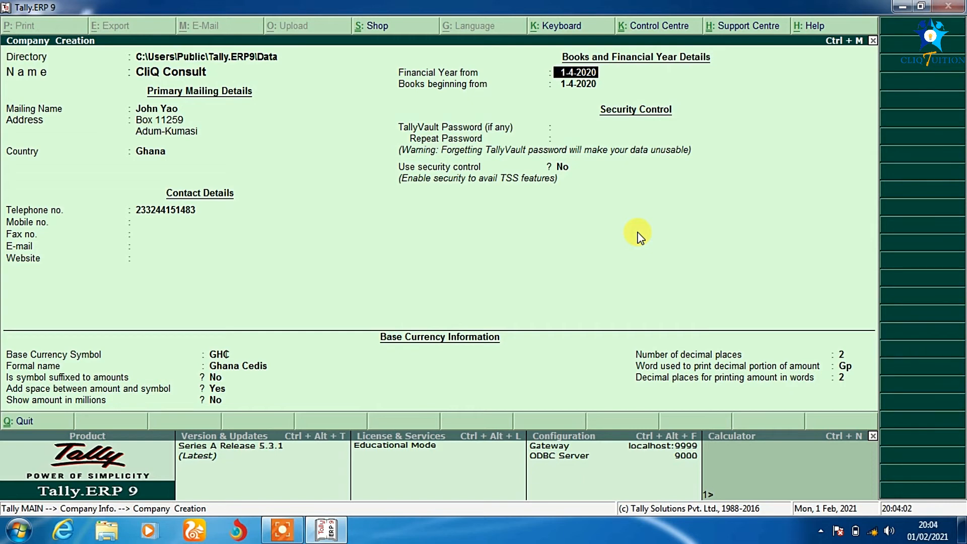
Set the financial year and books beginning to 1-1-2021, with no TallyVault password
{"action": "type", "text": "1-1-21"}
{"action": "key", "text": "Return"}
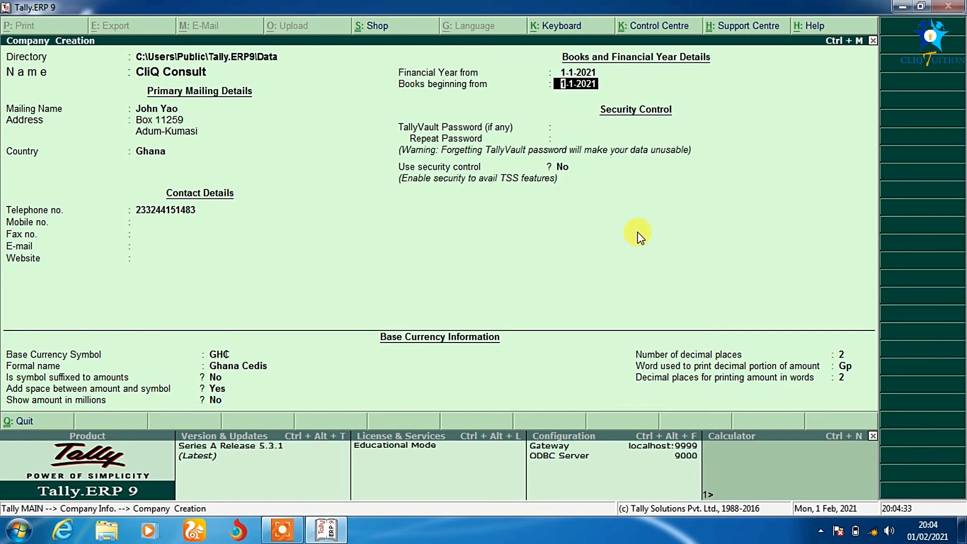
{"action": "key", "text": "Return"}
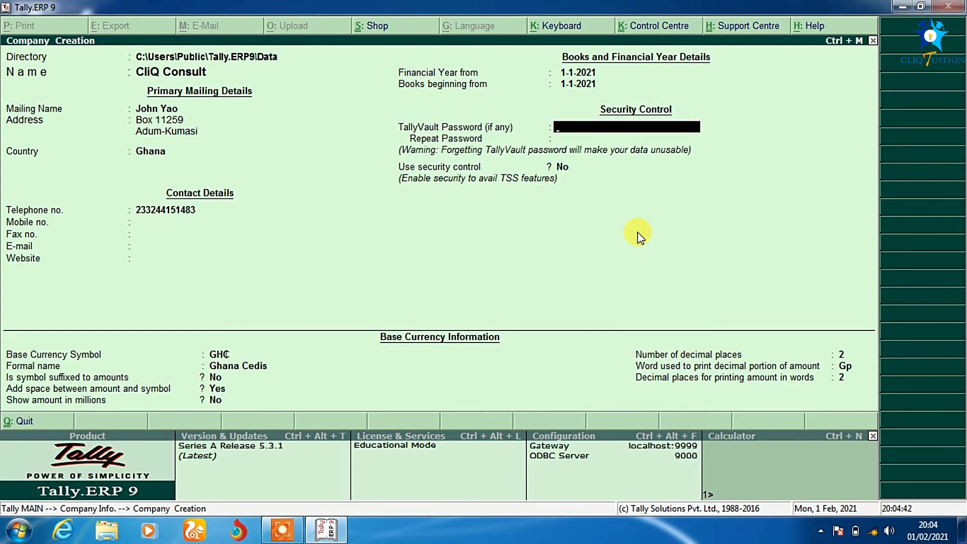
{"action": "key", "text": "Return"}
{"action": "key", "text": "Return"}
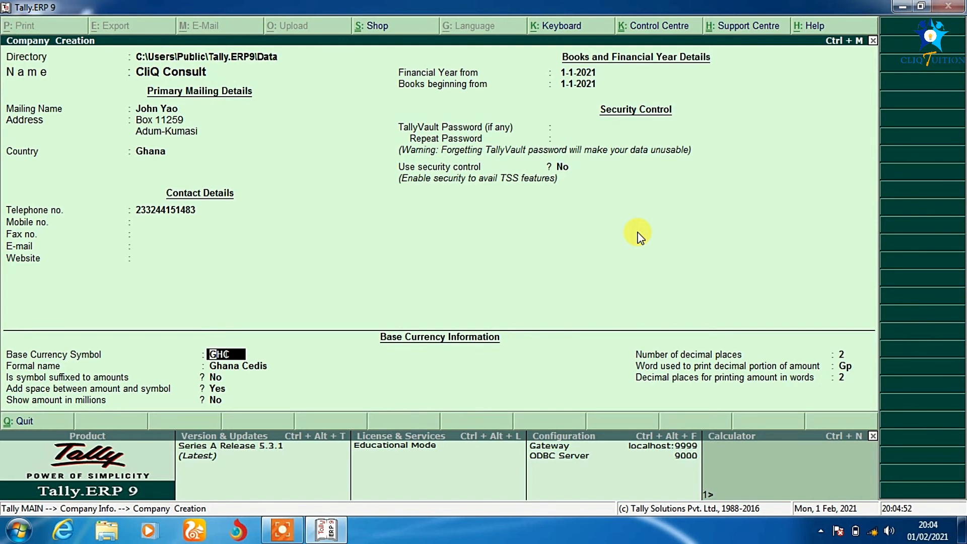
Keep GH₵ and Ghana Cedis unsuffixed, with no space between amount and symbol
{"action": "key", "text": "Return"}
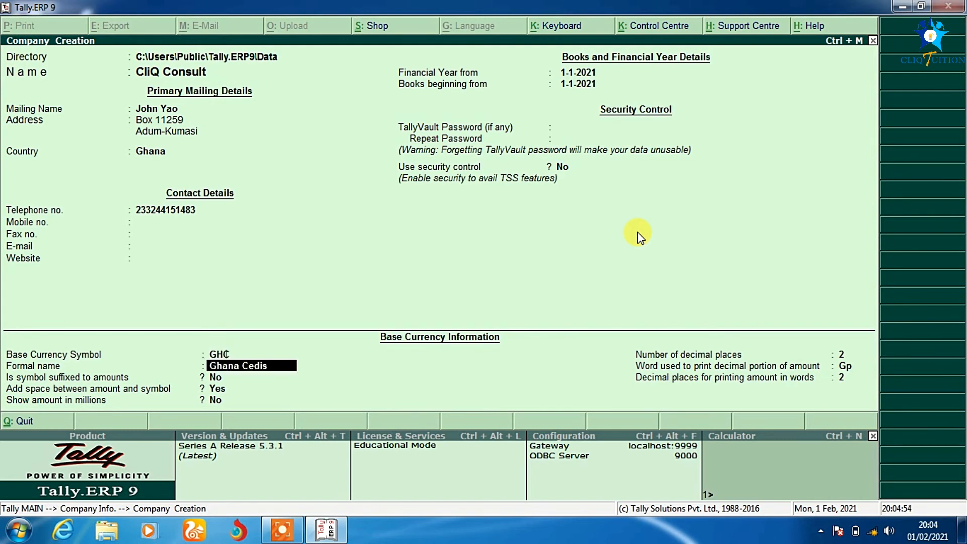
{"action": "key", "text": "Return"}
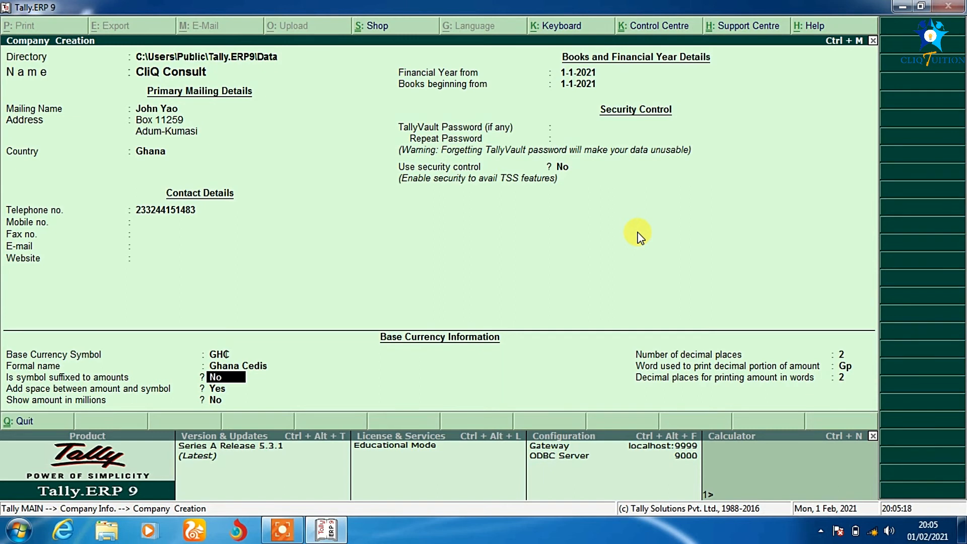
{"action": "key", "text": "Return"}
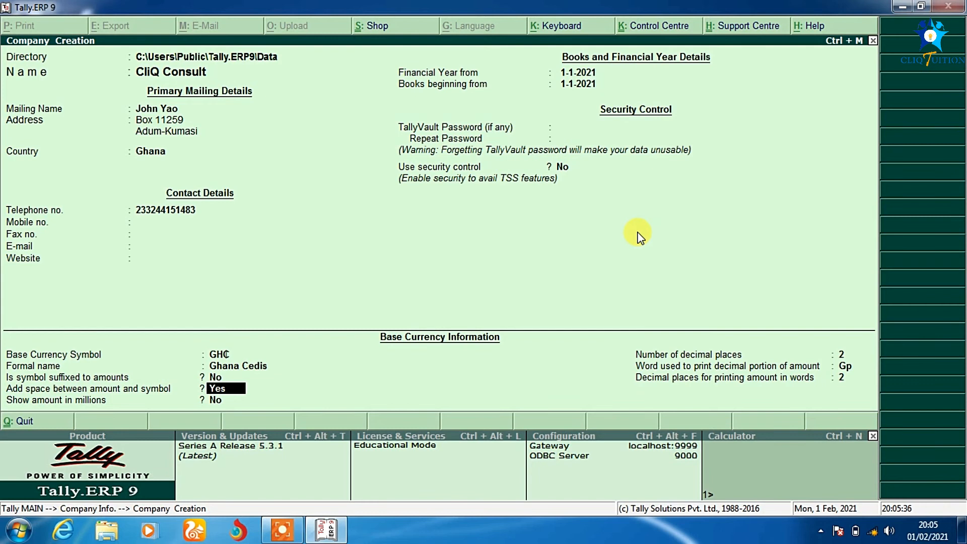
{"action": "type", "text": "n"}
{"action": "key", "text": "Return"}
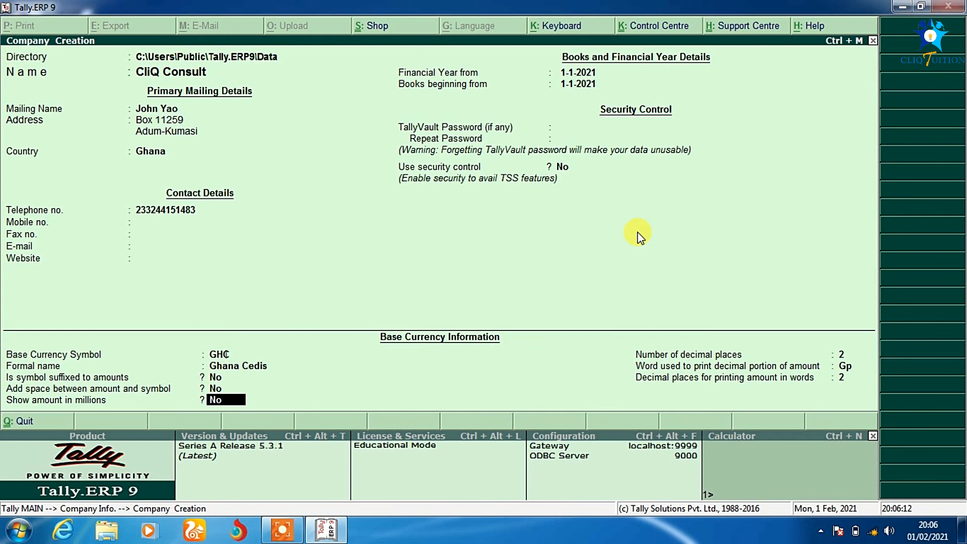
Keep millions off, 2 decimal places and 'Gp' as decimal word, reaching the Accept prompt
{"action": "key", "text": "Return"}
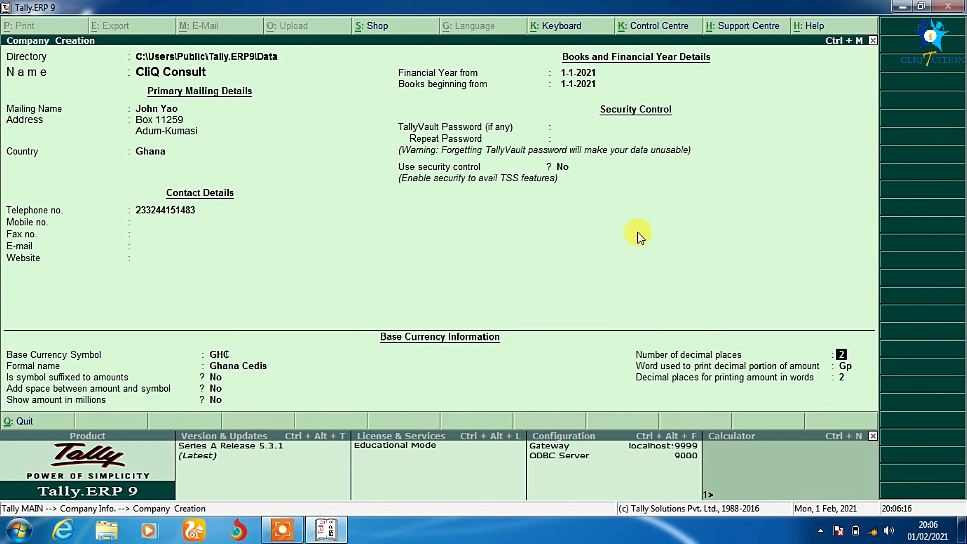
{"action": "key", "text": "Return"}
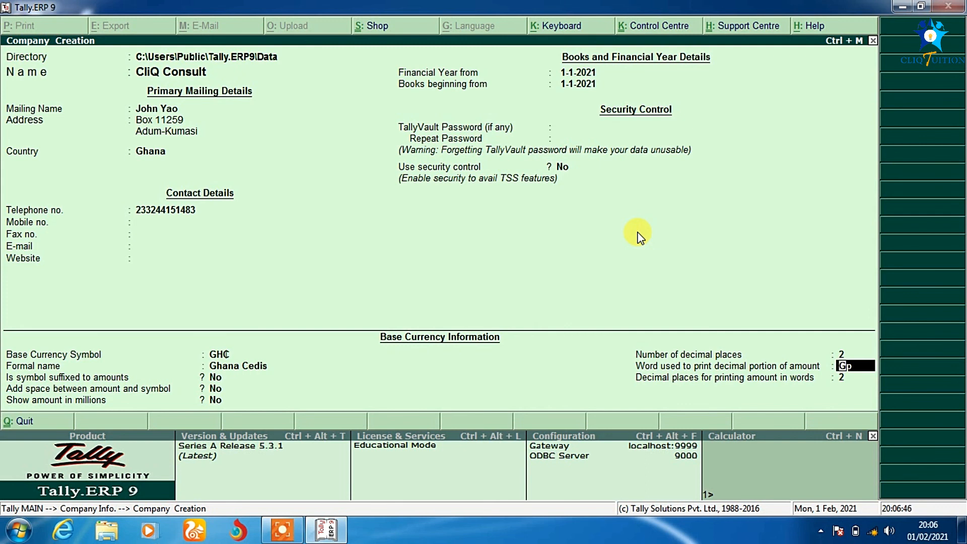
{"action": "key", "text": "Return"}
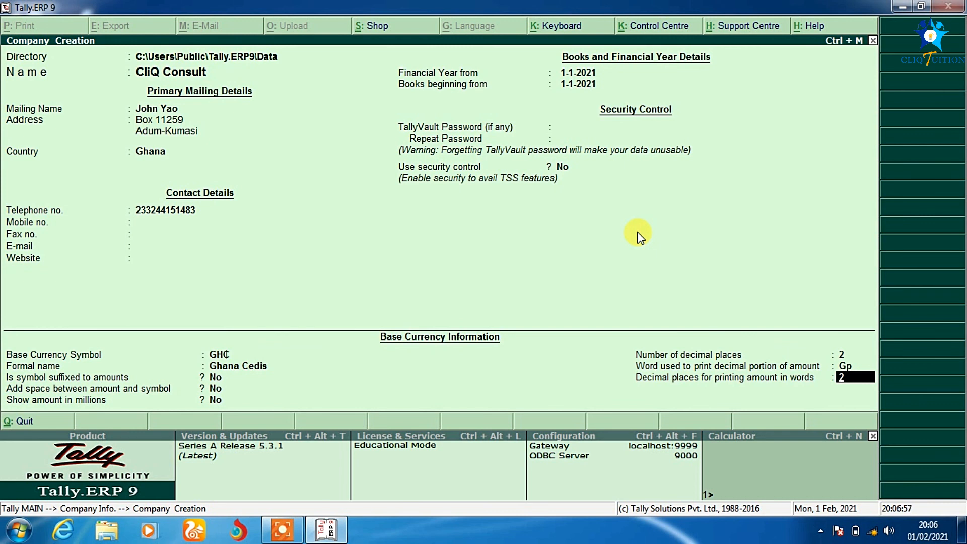
{"action": "key", "text": "Return"}
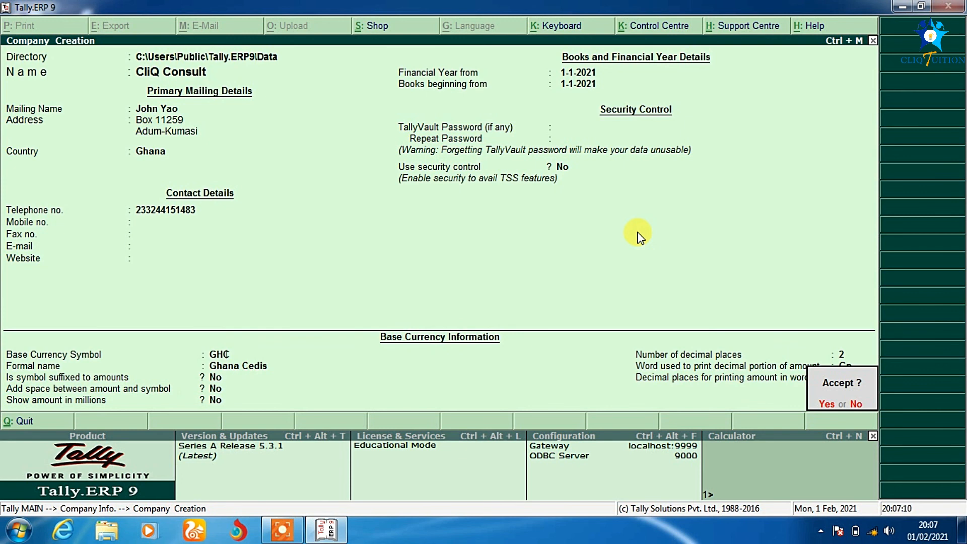
Accept the CliQ Consult company form to create it for 1-1-2021 to 31-12-2021
{"action": "key", "text": "y"}
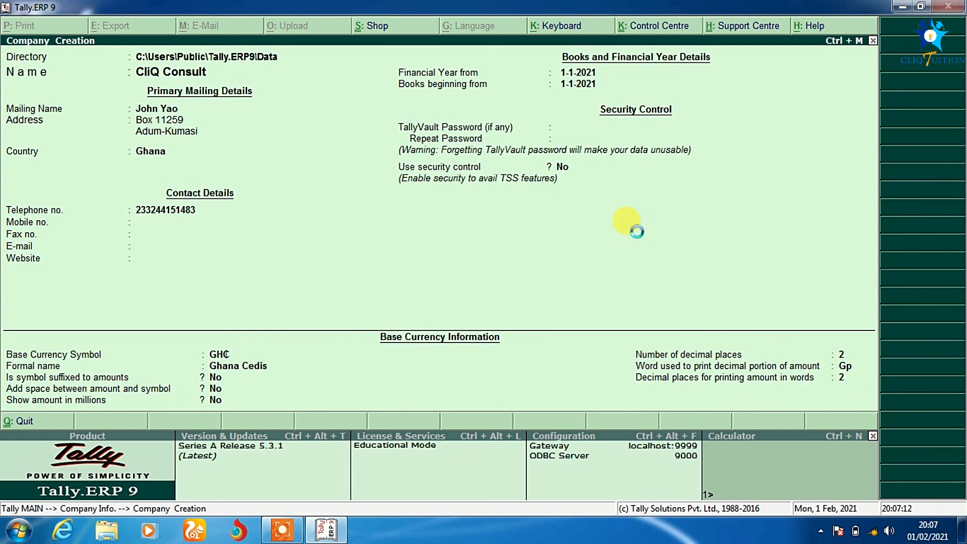